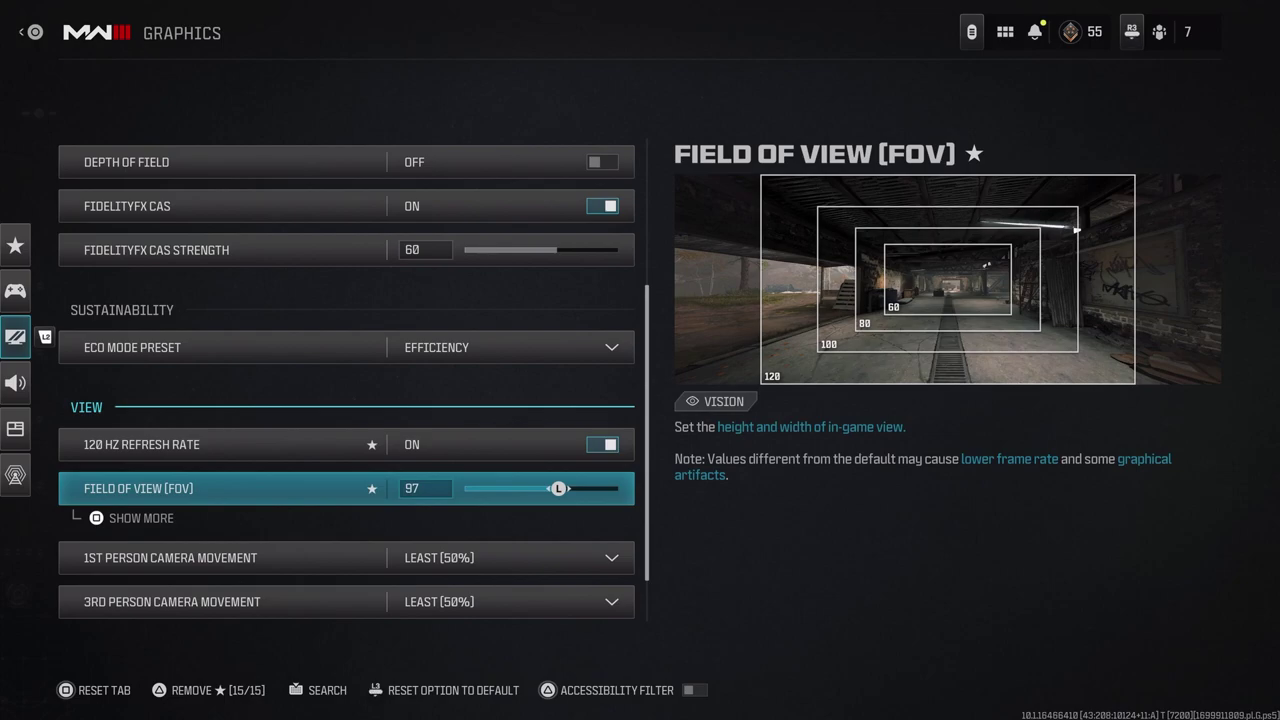
Expand the extra Field of View options and choose Affected for ADS Field of View
{"action": "key", "text": "Return"}
{"action": "key", "text": "Down"}
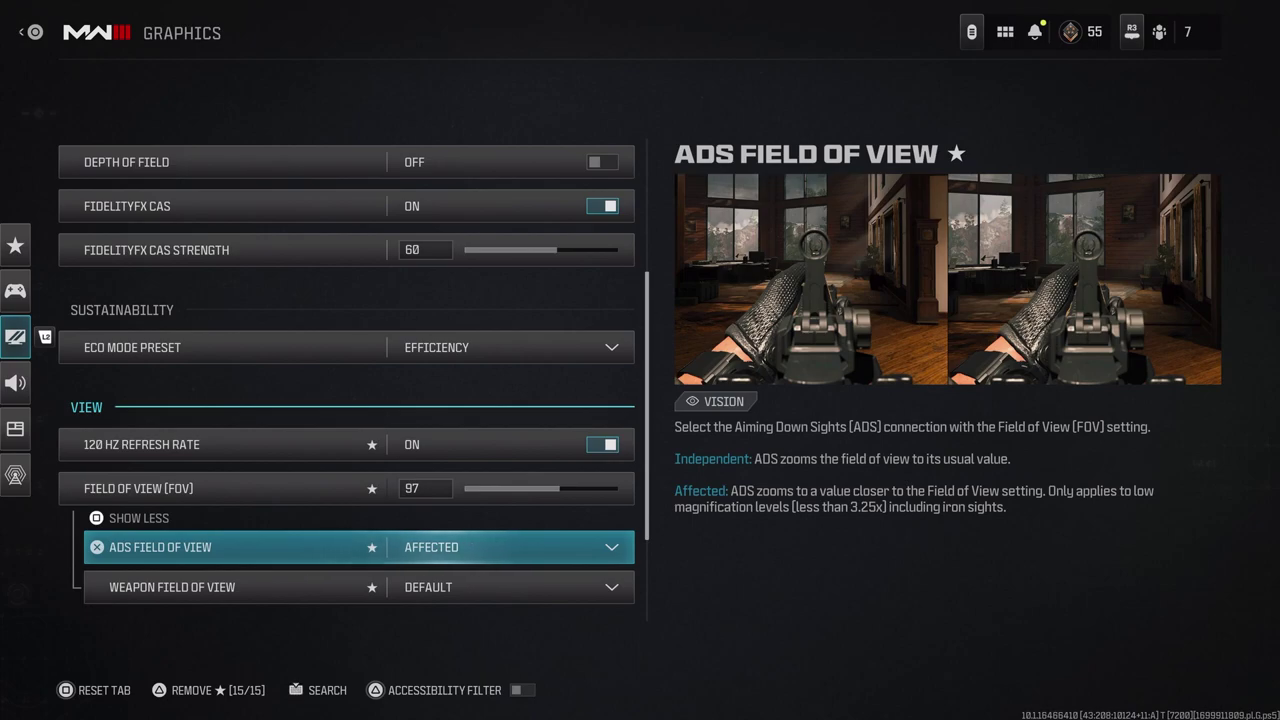
{"action": "key", "text": "Return"}
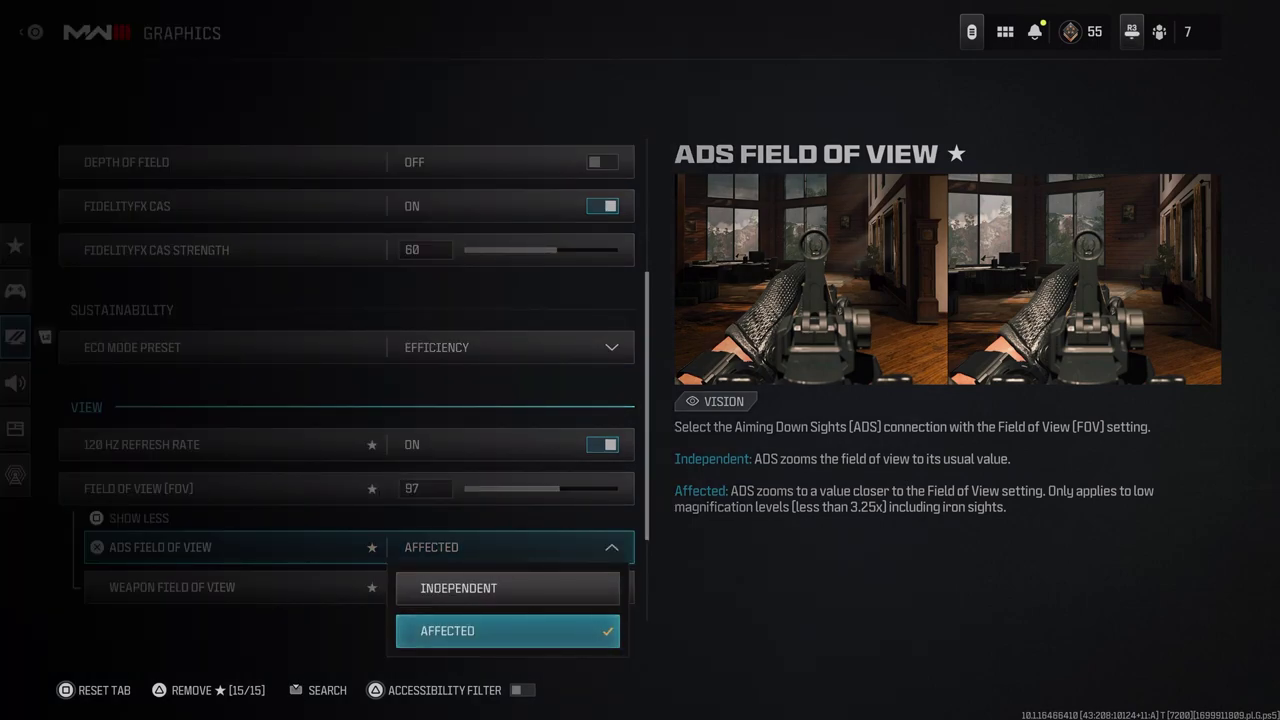
{"action": "key", "text": "Return"}
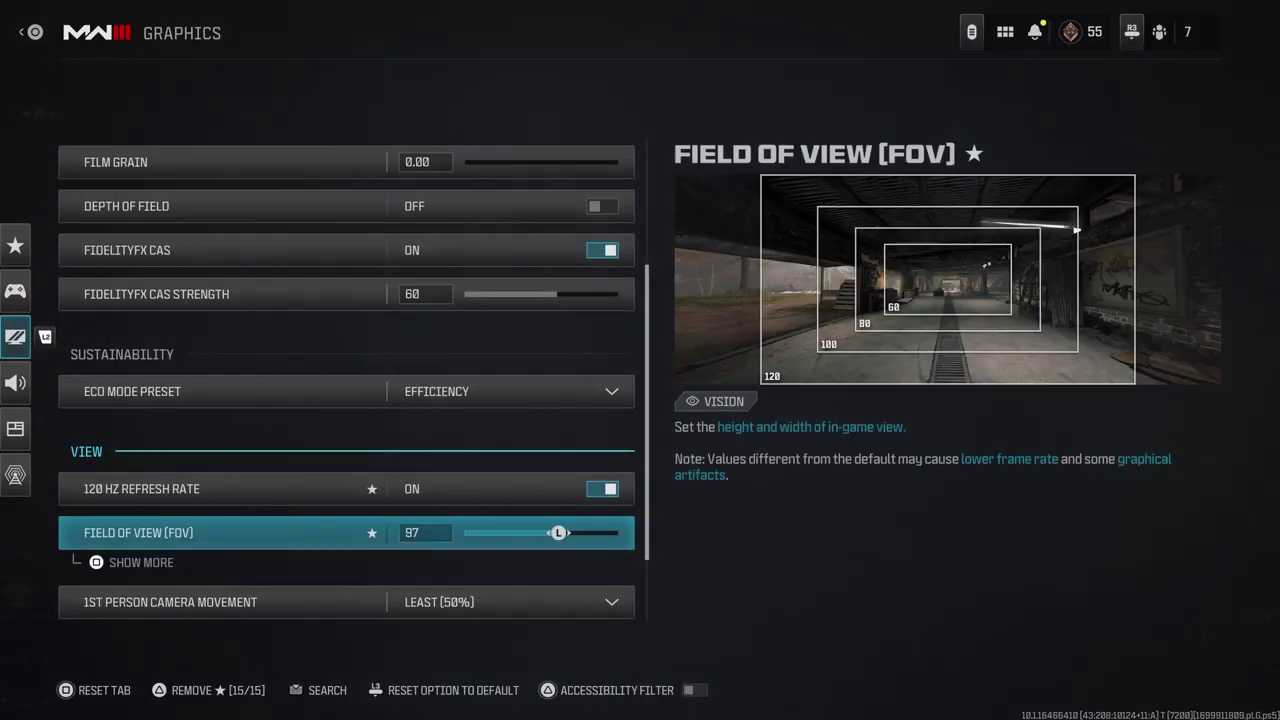
{"action": "key", "text": "Up"}
{"action": "key", "text": "Down"}
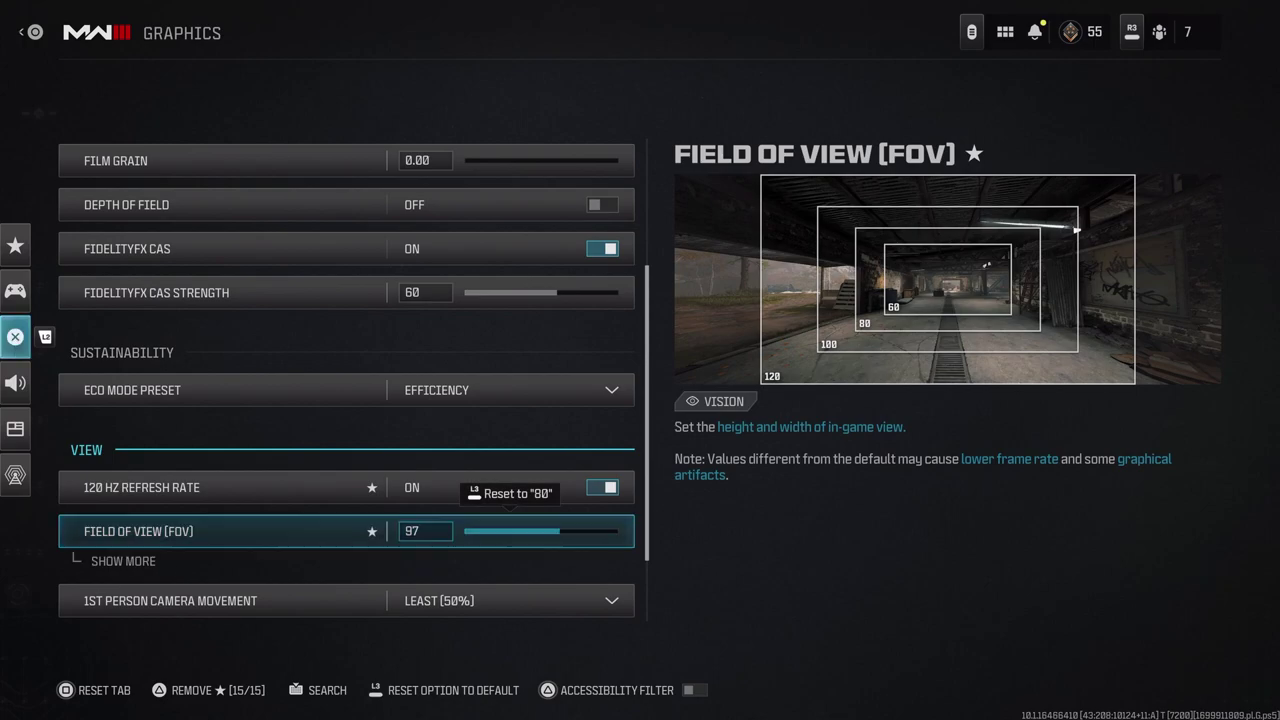
{"action": "key", "text": "Left"}
{"action": "key", "text": "Right"}
{"action": "key", "text": "Down"}
{"action": "key", "text": "Down"}
{"action": "key", "text": "Down"}
{"action": "key", "text": "Down"}
{"action": "key", "text": "Down"}
{"action": "key", "text": "Down"}
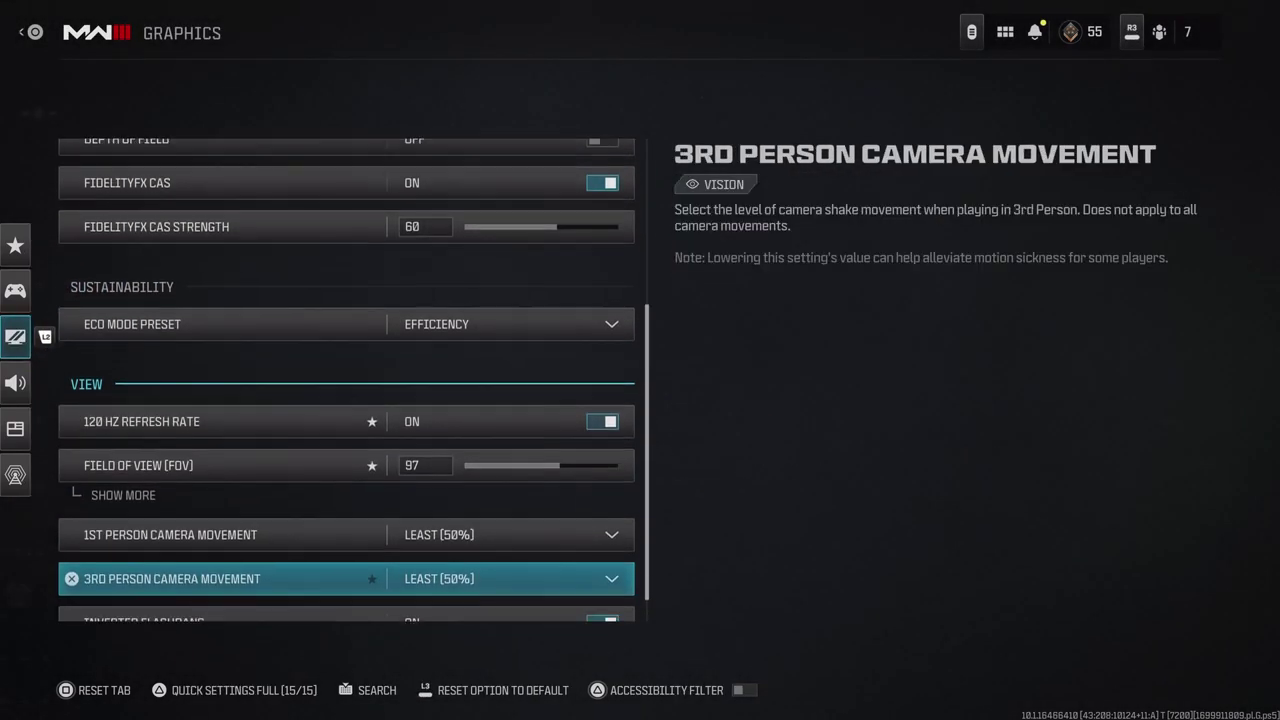
{"action": "key", "text": "Up"}
{"action": "key", "text": "Up"}
{"action": "key", "text": "Up"}
{"action": "key", "text": "Up"}
{"action": "key", "text": "Up"}
{"action": "key", "text": "Up"}
{"action": "key", "text": "Up"}
{"action": "key", "text": "Up"}
{"action": "key", "text": "Up"}
{"action": "key", "text": "Up"}
{"action": "key", "text": "Up"}
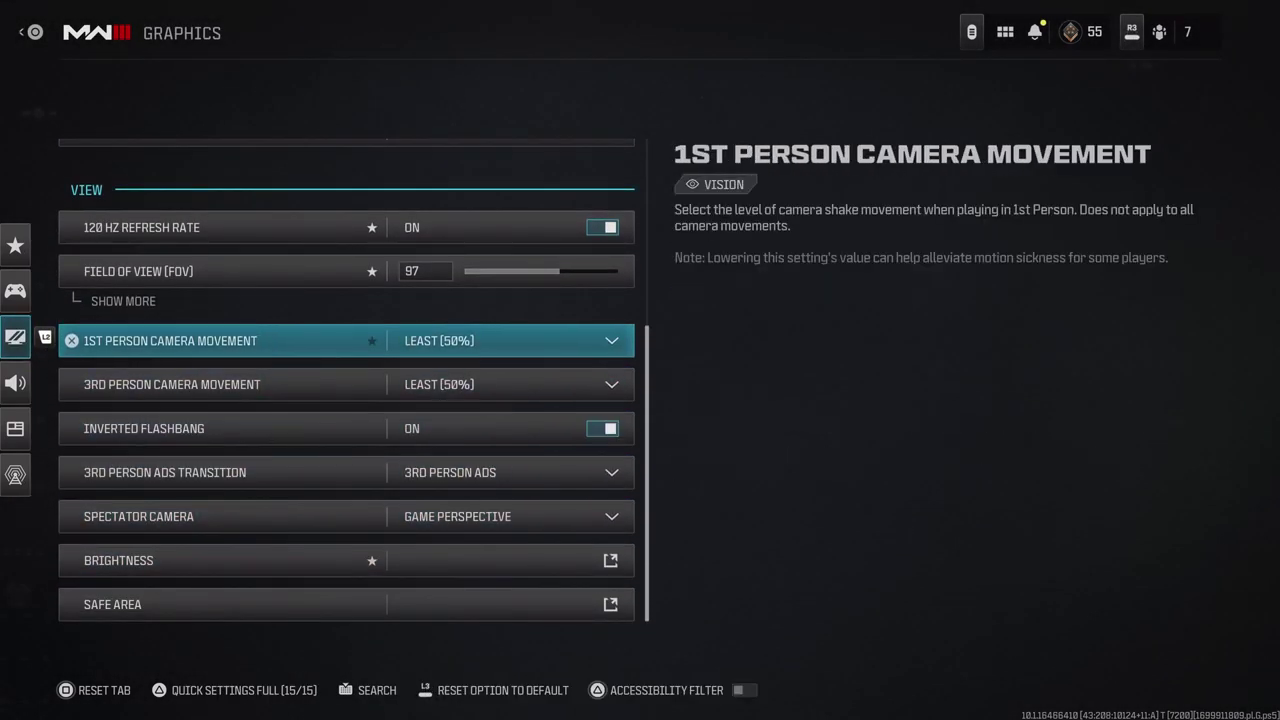
{"action": "key", "text": "Up"}
{"action": "key", "text": "Up"}
{"action": "key", "text": "Up"}
{"action": "key", "text": "Up"}
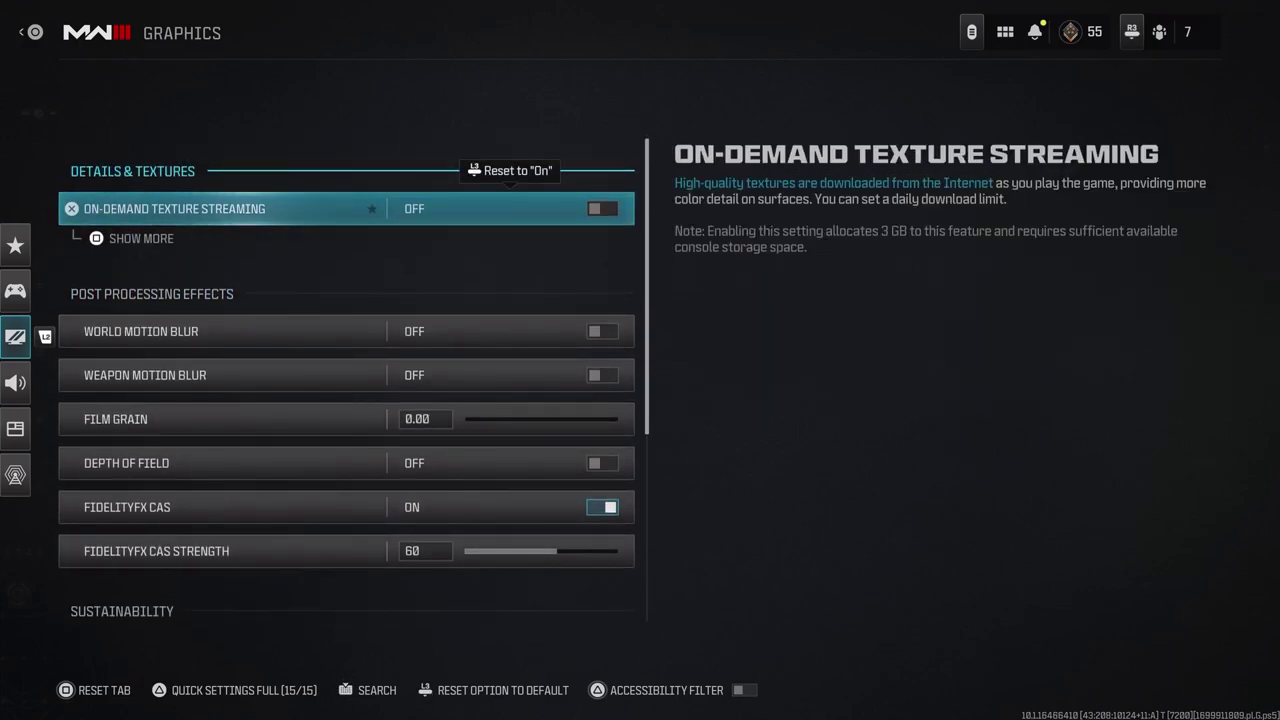
{"action": "key", "text": "Down"}
{"action": "key", "text": "Down"}
{"action": "key", "text": "Down"}
{"action": "key", "text": "Down"}
{"action": "key", "text": "Down"}
{"action": "key", "text": "Down"}
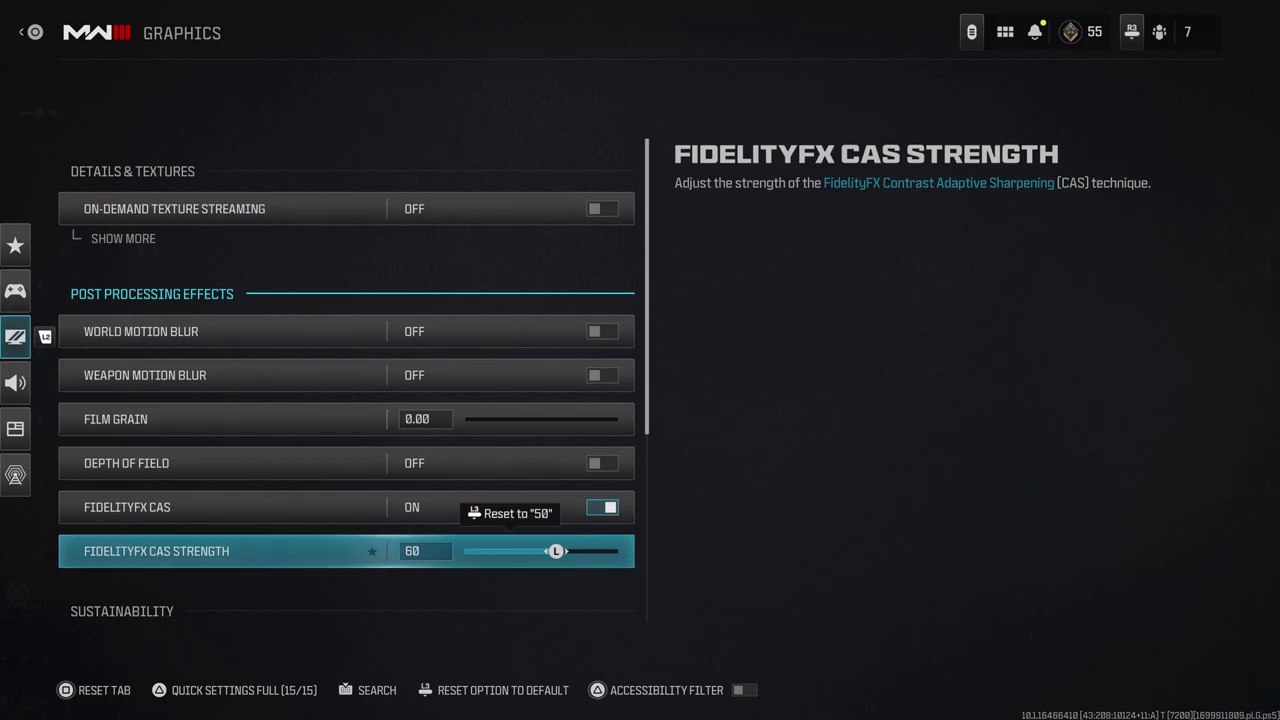
{"action": "key", "text": "Down"}
{"action": "key", "text": "Down"}
{"action": "key", "text": "Down"}
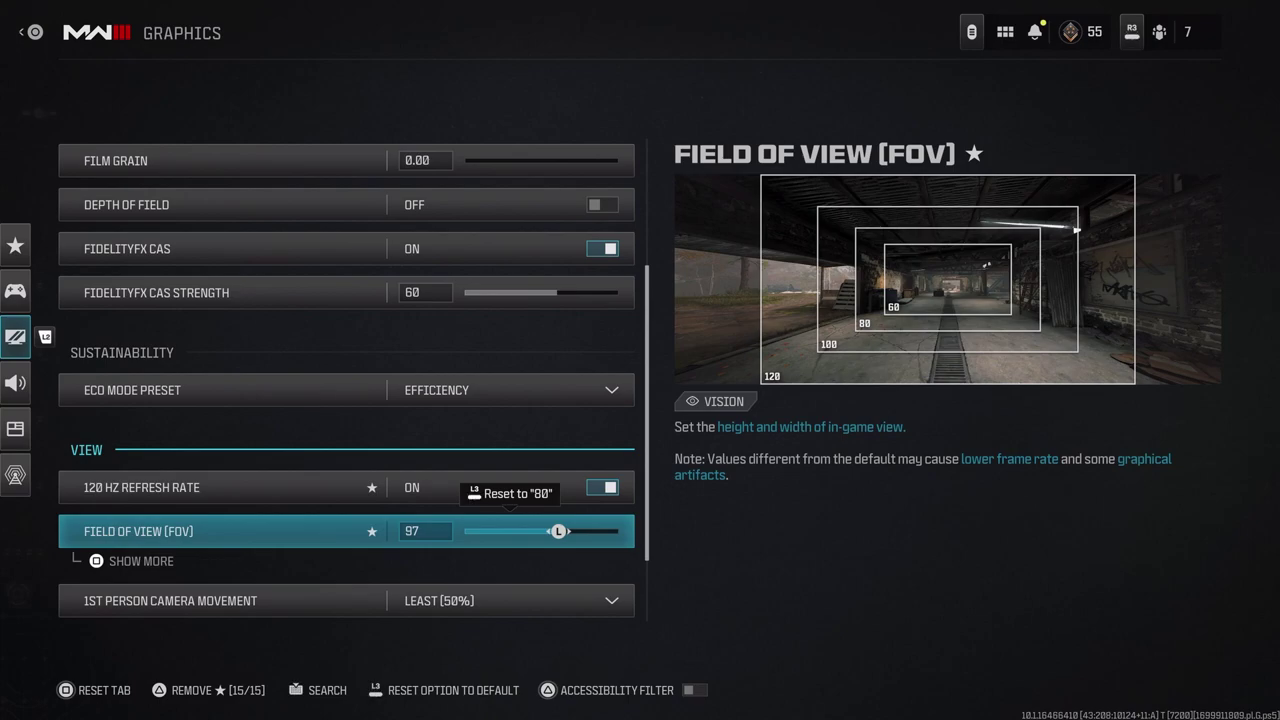
{"action": "key", "text": "space"}
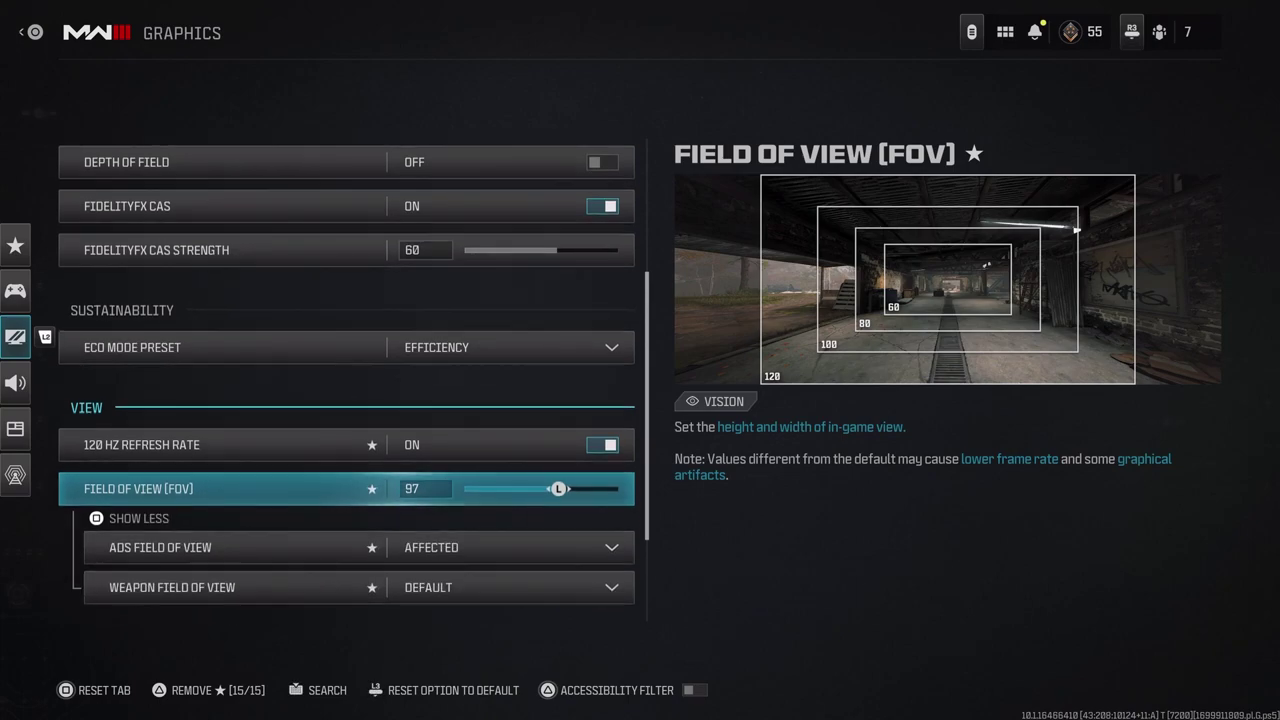
{"action": "left_click", "coordinate": [250, 547]}
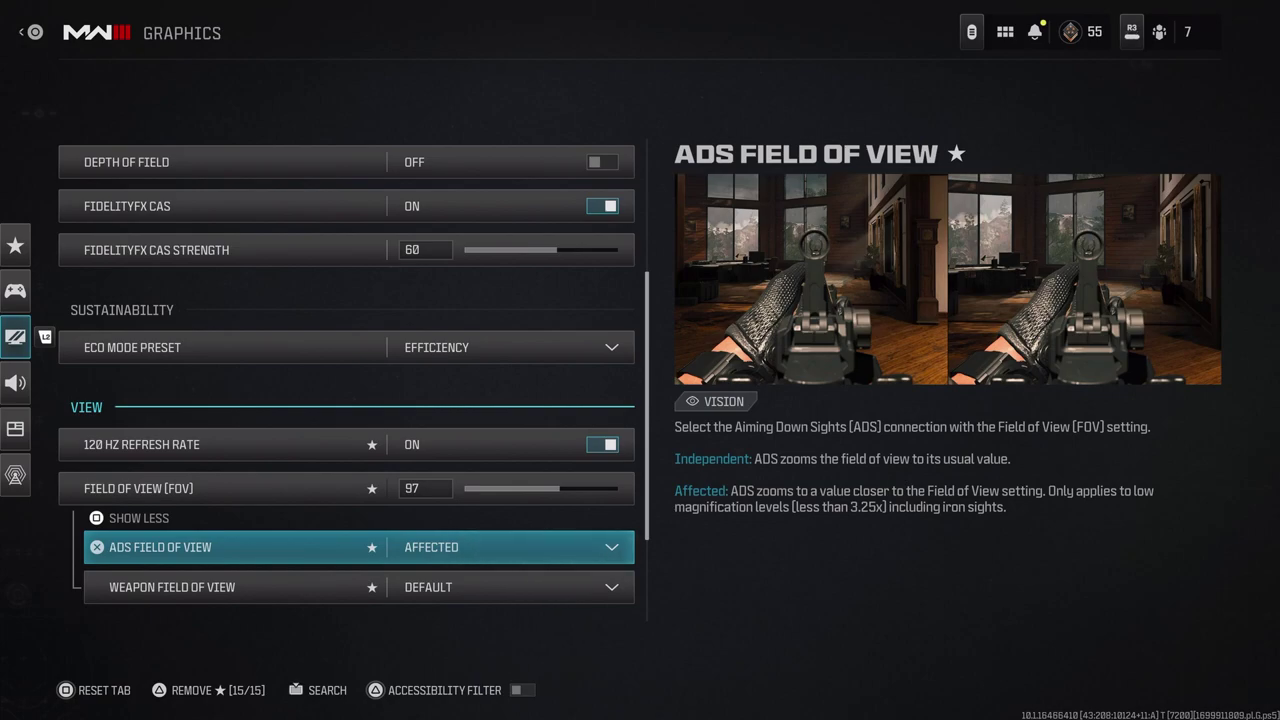
Preview Narrow and Wide, then confirm Default for Weapon Field of View
{"action": "key", "text": "Down"}
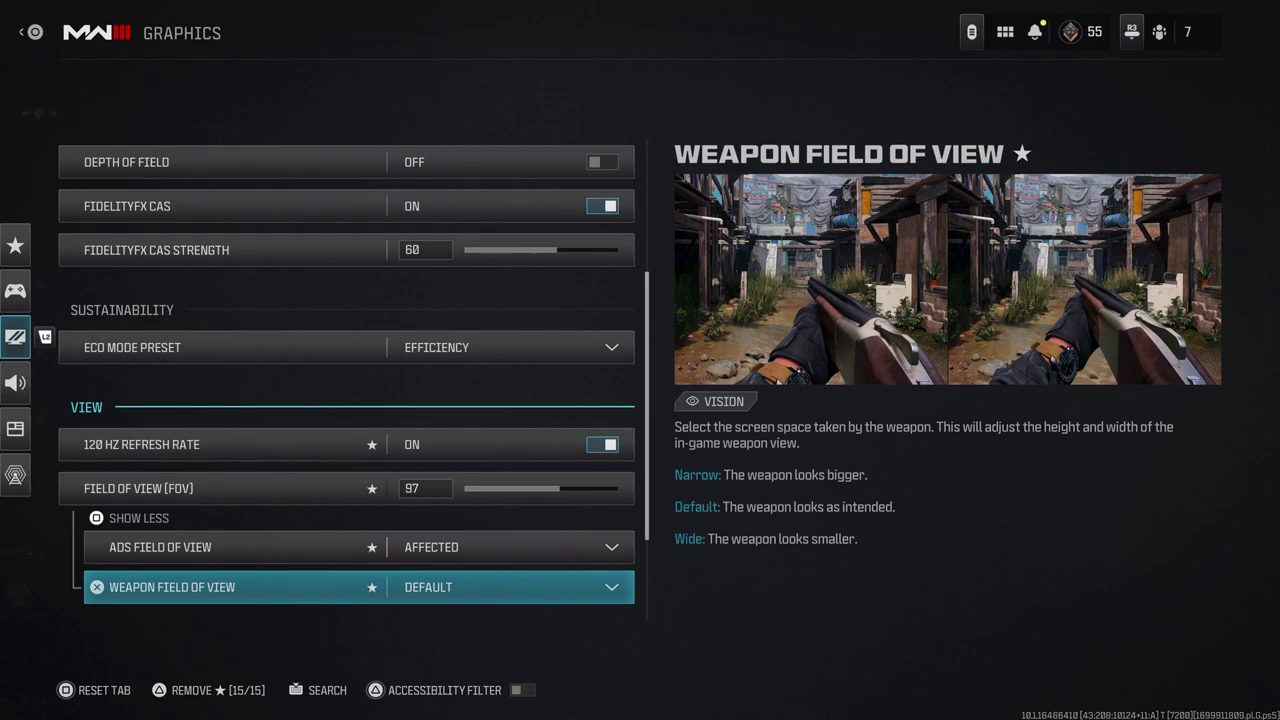
{"action": "key", "text": "Return"}
{"action": "key", "text": "Up"}
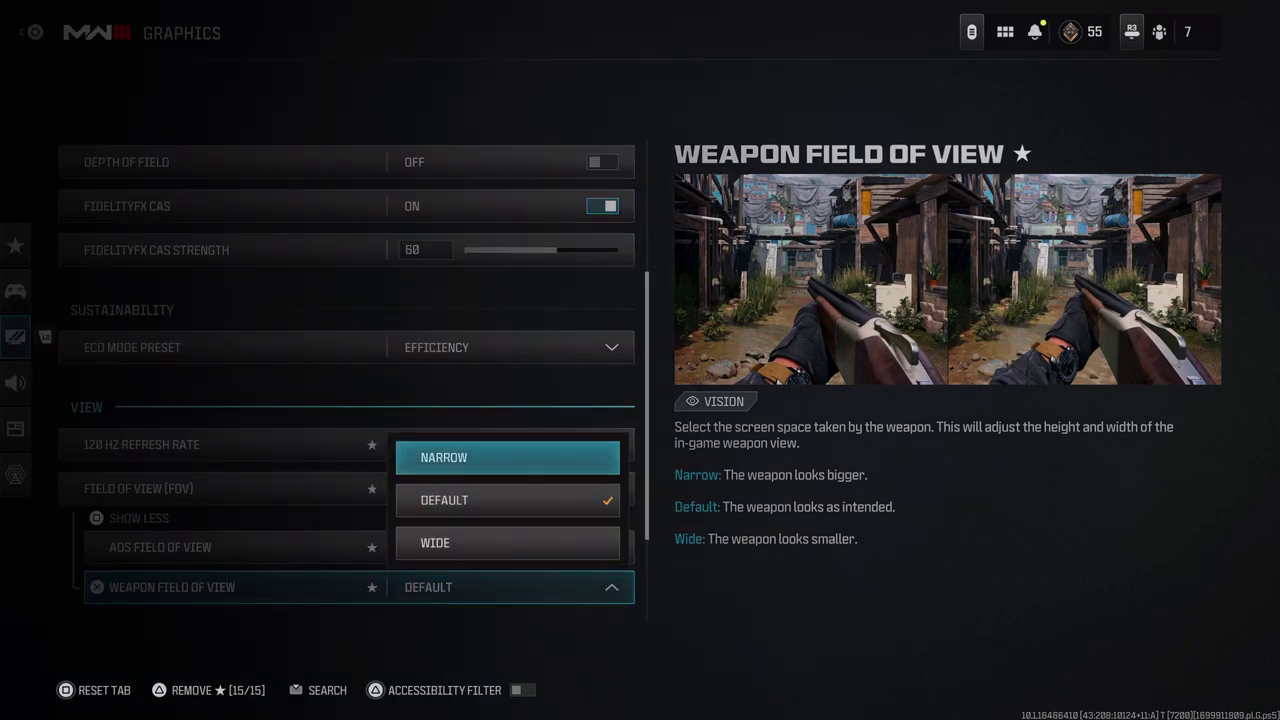
{"action": "key", "text": "Down"}
{"action": "key", "text": "Down"}
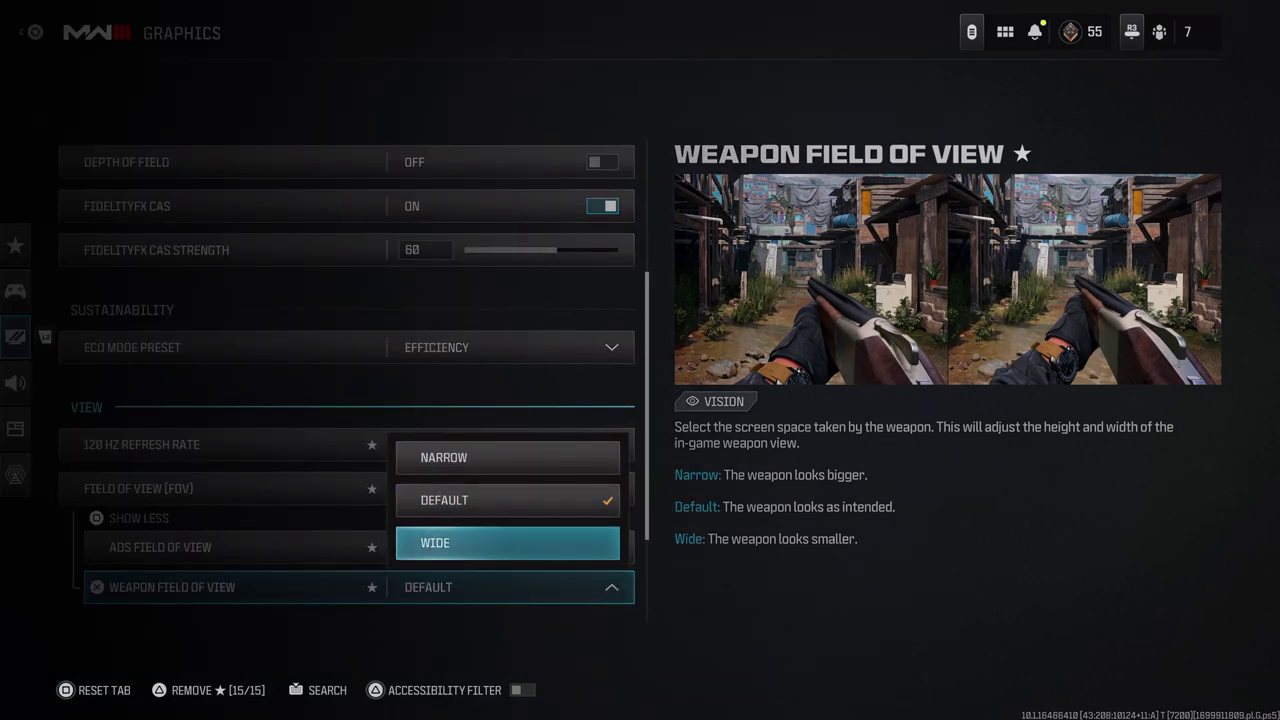
{"action": "key", "text": "Up"}
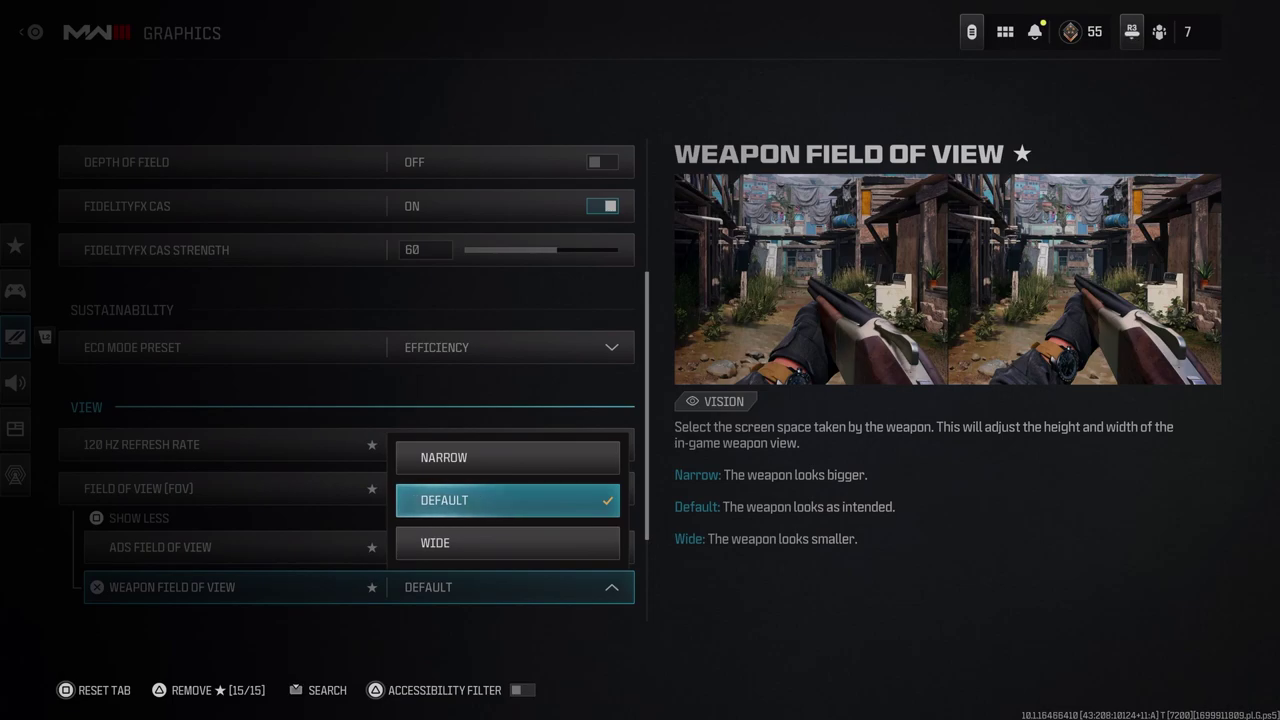
{"action": "key", "text": "Return"}
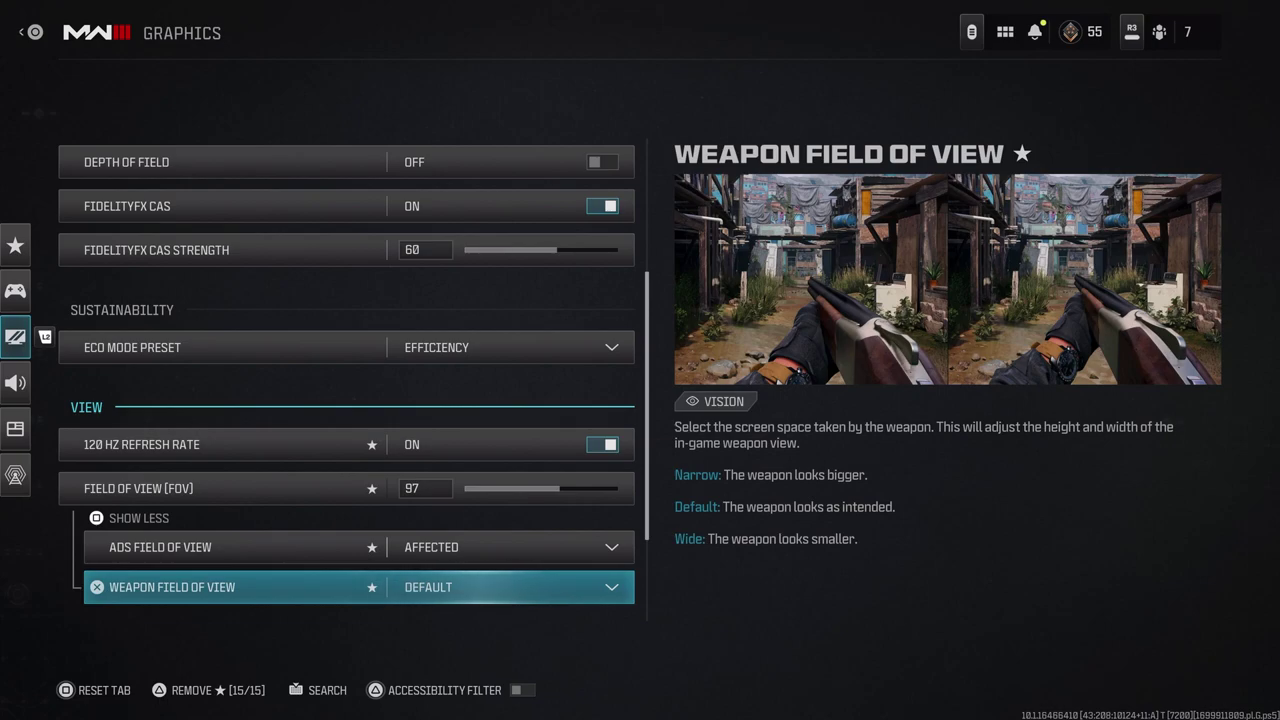
Reconfirm ADS Field of View as Affected, with Field of View staying at 97
{"action": "key", "text": "Up"}
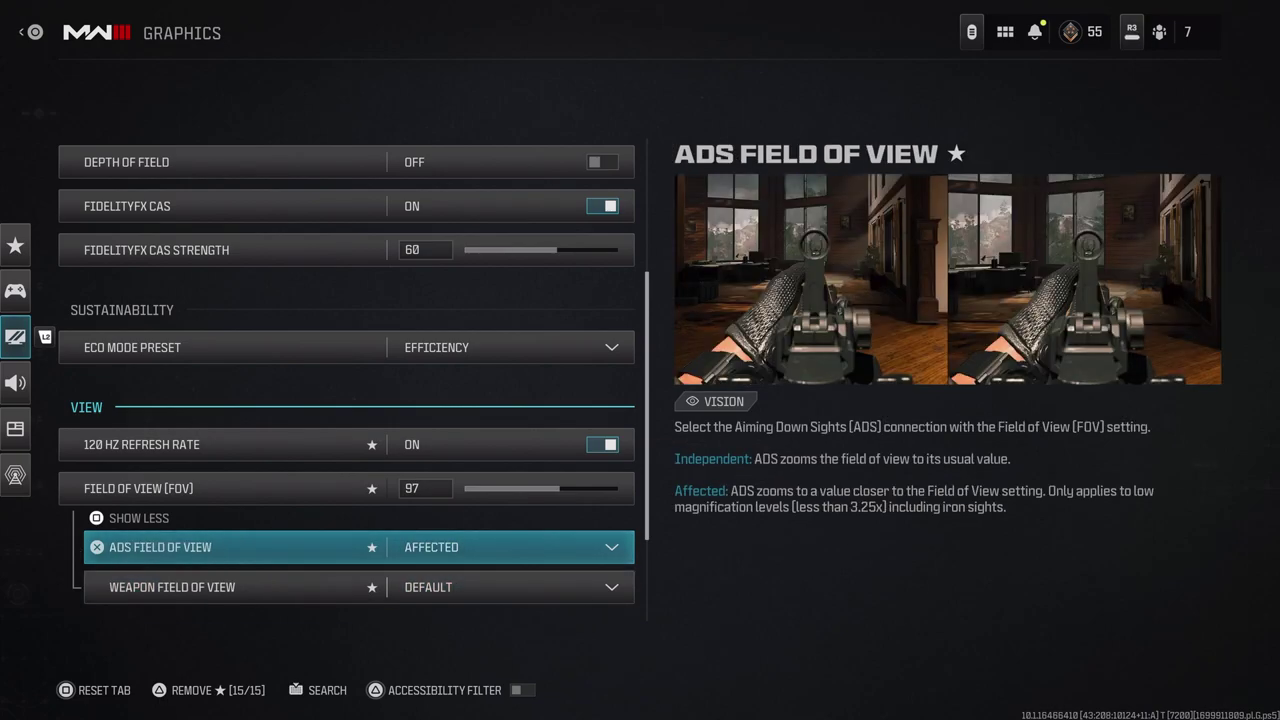
{"action": "key", "text": "Return"}
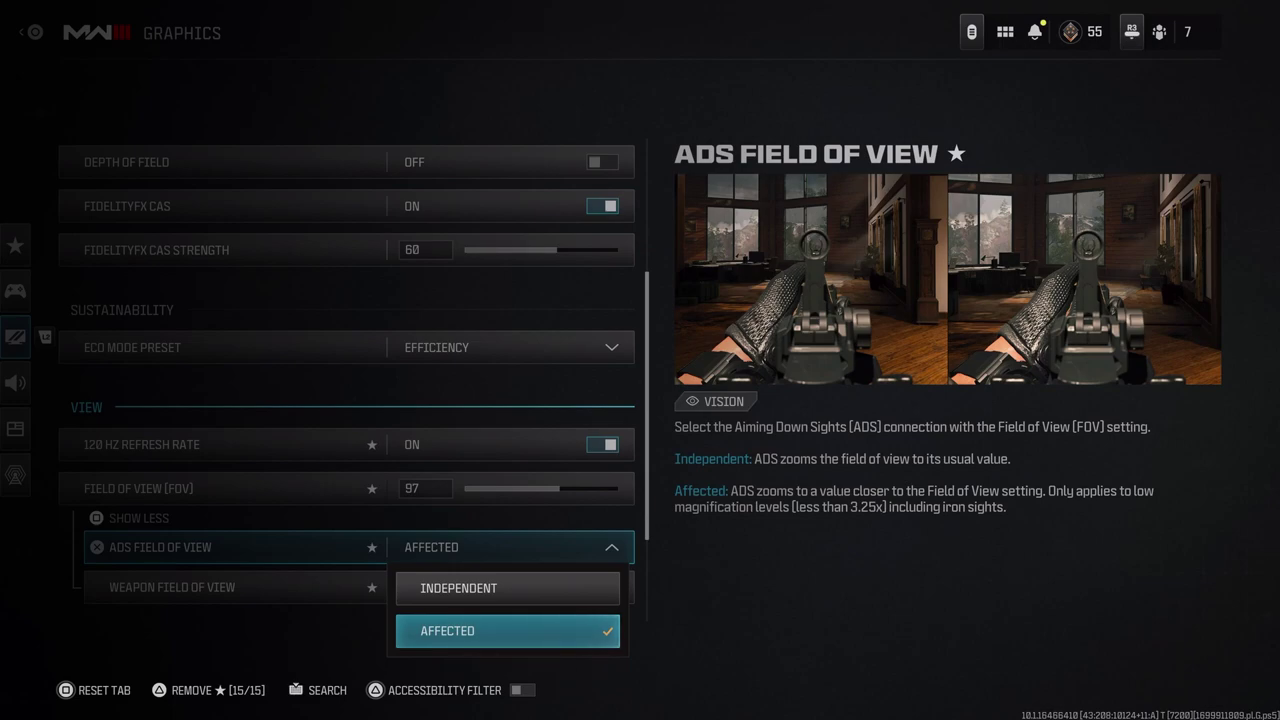
{"action": "key", "text": "Return"}
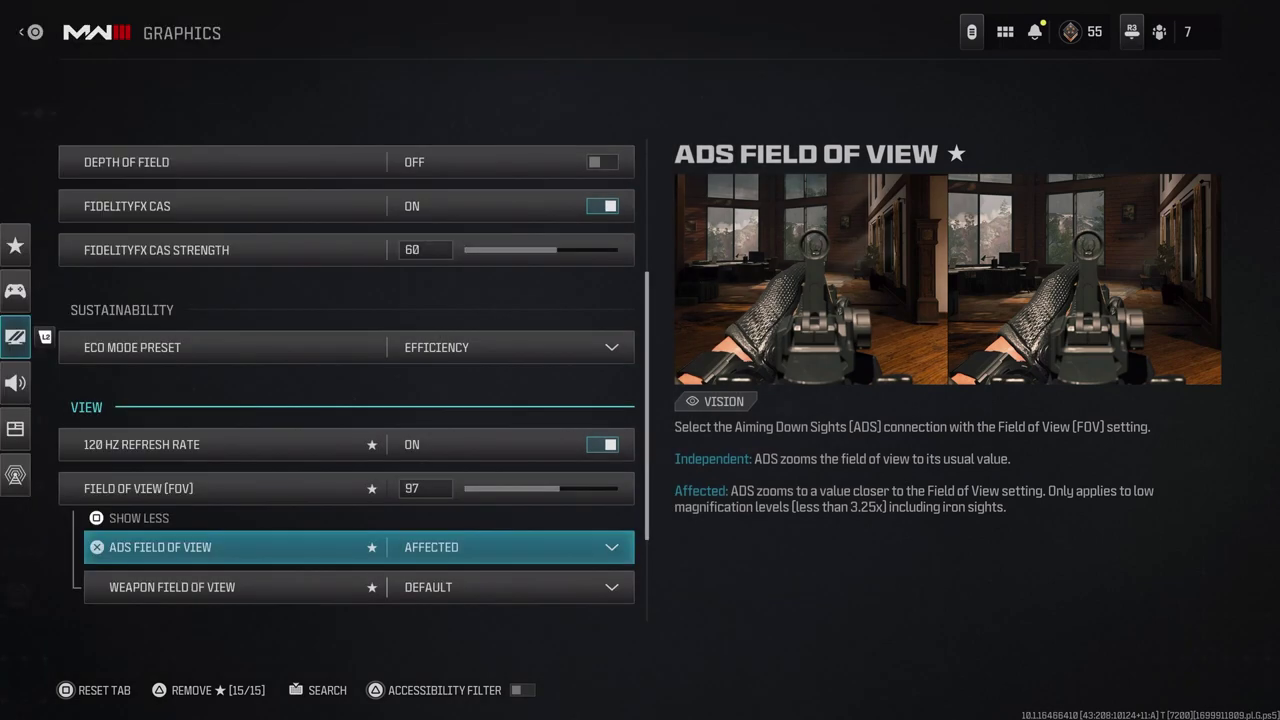